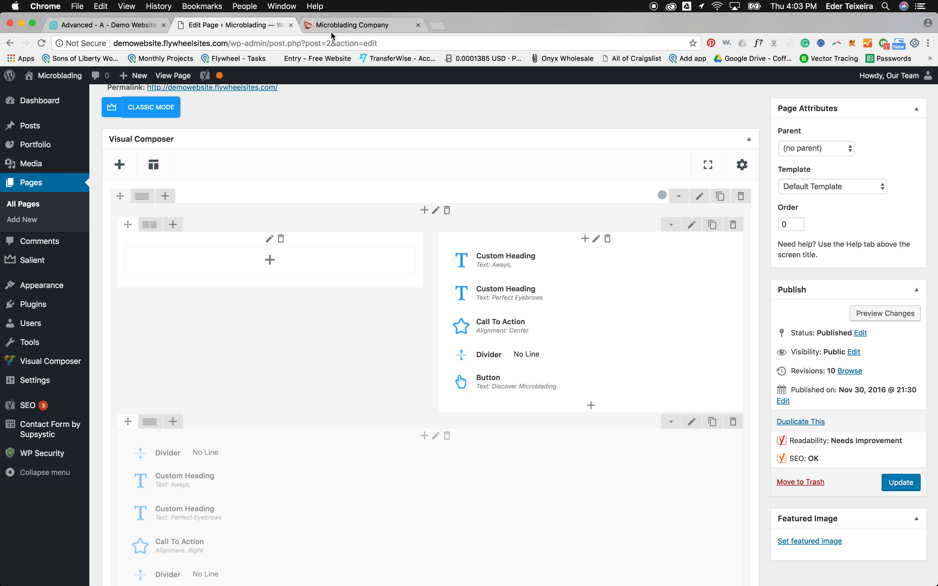
Replace the phone number in the link text of the desktop hero's Call To Action with an all-zeros placeholder number
{"action": "left_click", "coordinate": [314, 28]}
{"action": "left_click", "coordinate": [232, 25]}
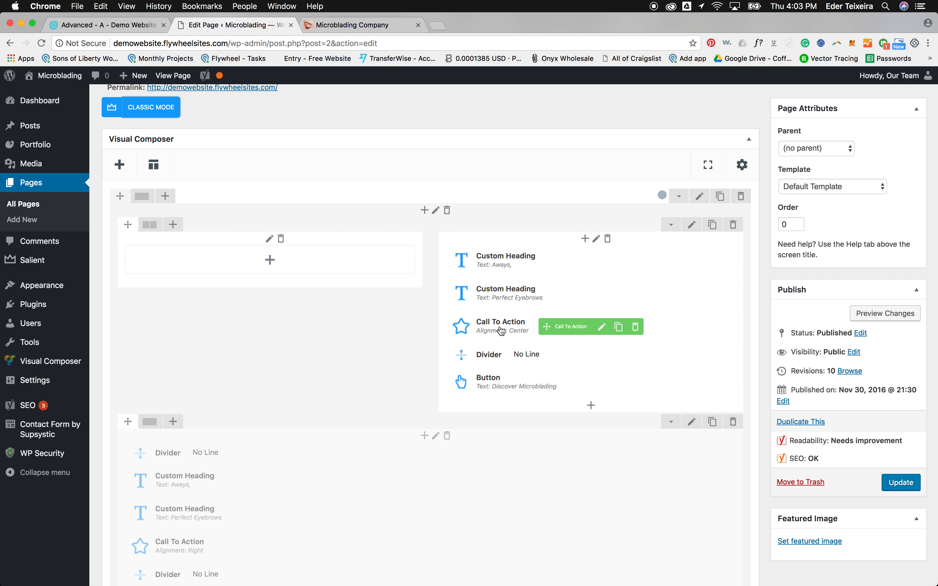
{"action": "left_click", "coordinate": [341, 25]}
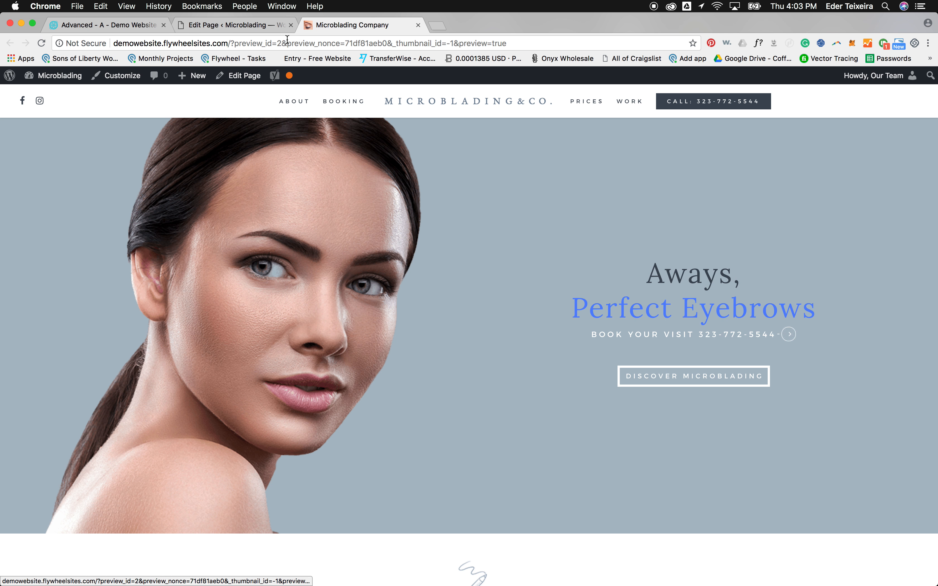
{"action": "key", "text": "ctrl+shift+Tab"}
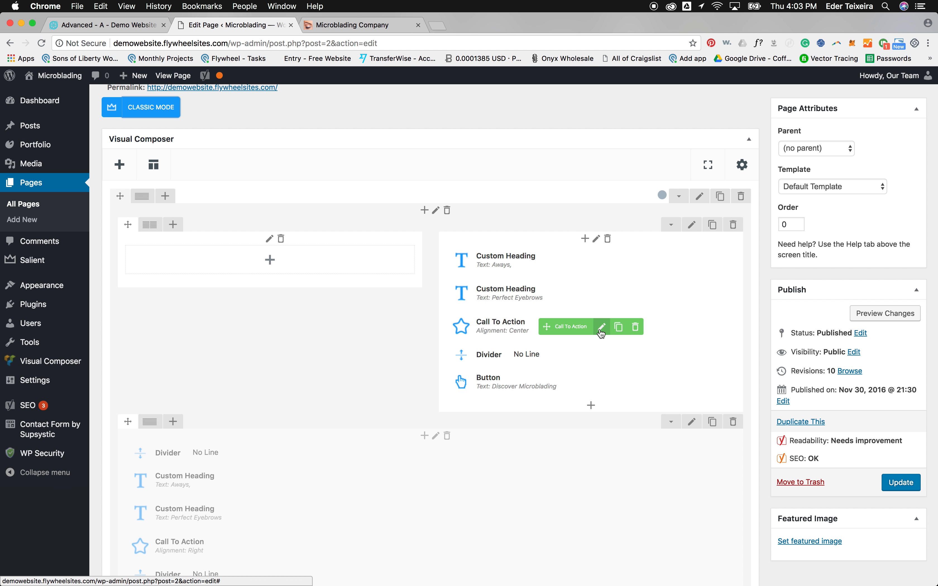
{"action": "left_click", "coordinate": [602, 333]}
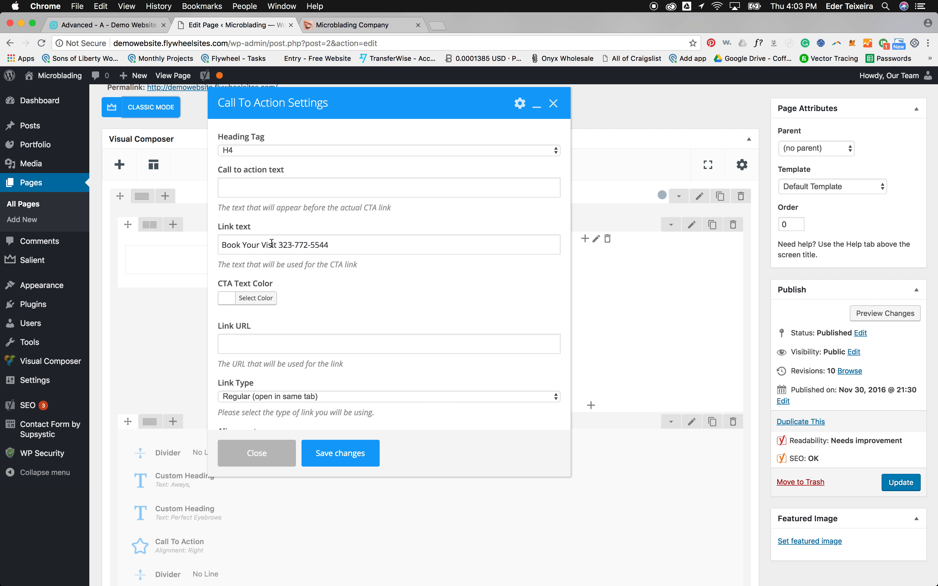
{"action": "double_click", "coordinate": [284, 245]}
{"action": "left_click_drag", "start_coordinate": [305, 247], "coordinate": [332, 247]}
{"action": "type", "text": "000"}
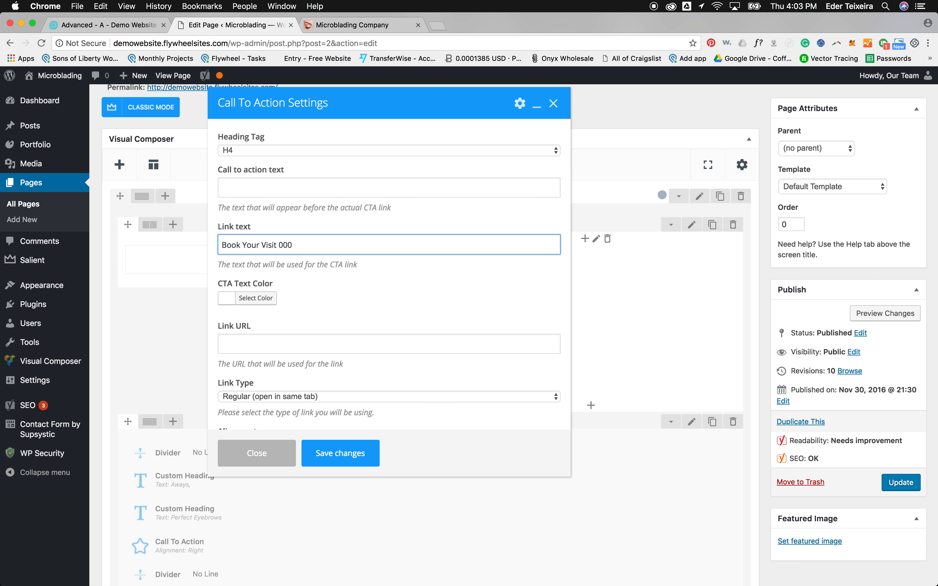
{"action": "type", "text": "-000-0000"}
Set the Call To Action's link URL to tel: followed by the same placeholder phone number as the link text
{"action": "key", "text": "super+a"}
{"action": "key", "text": "super+c"}
{"action": "left_click", "coordinate": [369, 246]}
{"action": "left_click_drag", "start_coordinate": [352, 246], "coordinate": [278, 246]}
{"action": "key", "text": "super+v"}
{"action": "key", "text": "super+z"}
{"action": "left_click", "coordinate": [245, 344]}
{"action": "type", "text": "tel:"}
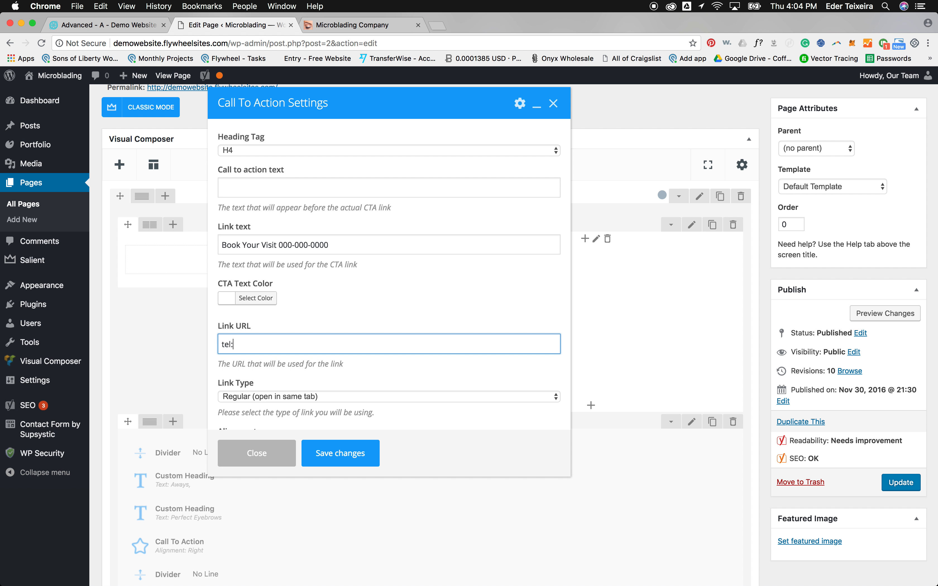
{"action": "key", "text": "super+v"}
{"action": "left_click_drag", "start_coordinate": [290, 344], "coordinate": [235, 344]}
{"action": "key", "text": "BackSpace"}
{"action": "left_click", "coordinate": [307, 264]}
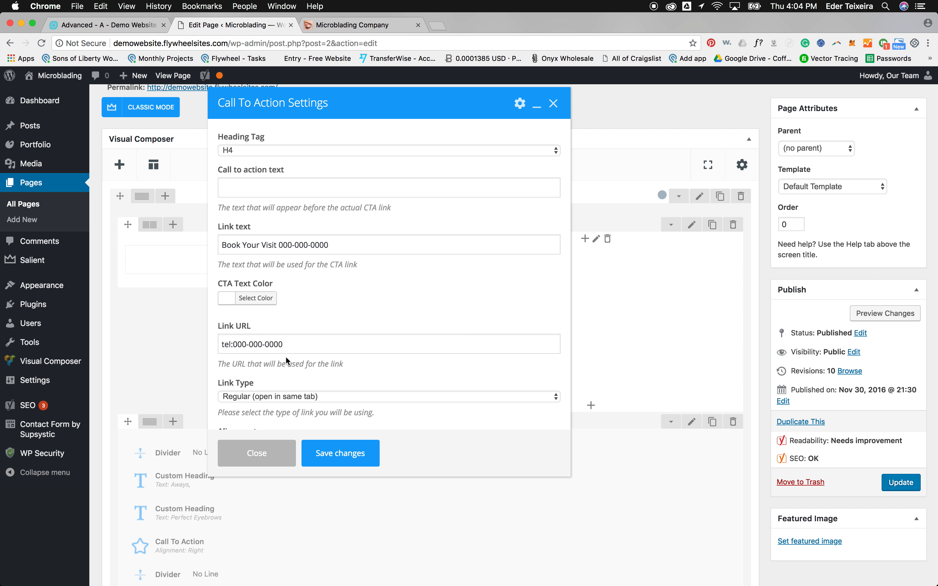
Replace the number after tel: in the link URL with an all-ones placeholder phone number
{"action": "left_click", "coordinate": [245, 341]}
{"action": "triple_click", "coordinate": [245, 341]}
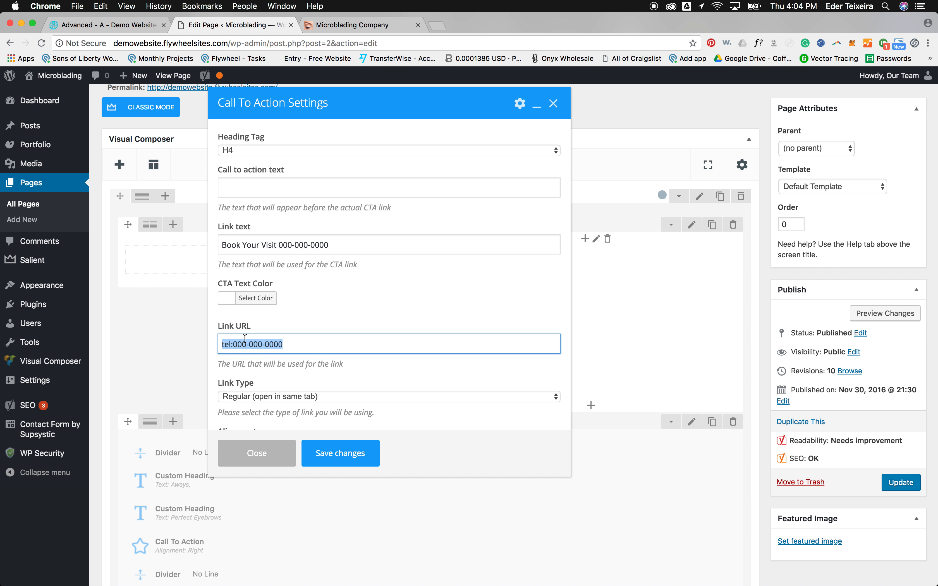
{"action": "triple_click", "coordinate": [231, 340]}
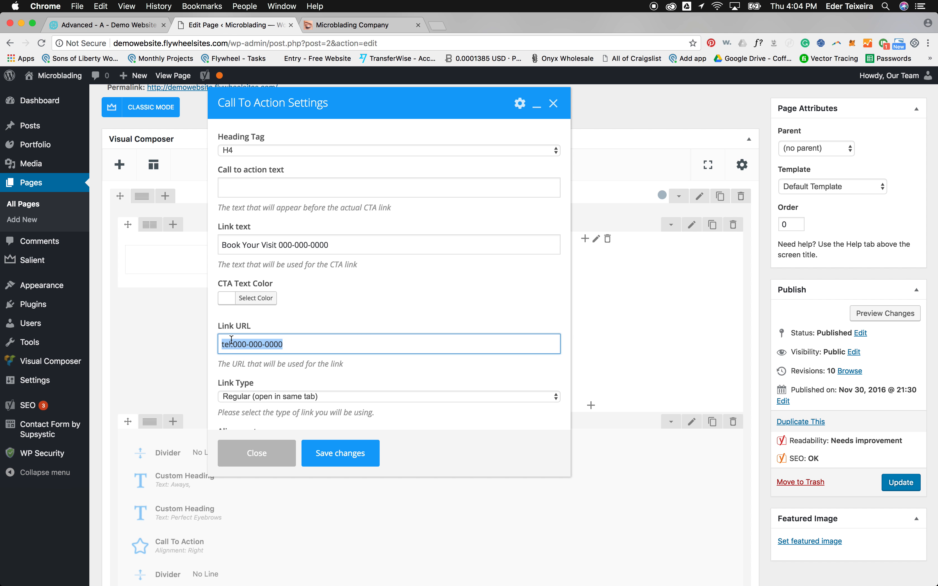
{"action": "left_click", "coordinate": [286, 248]}
{"action": "left_click", "coordinate": [261, 336]}
{"action": "left_click_drag", "start_coordinate": [337, 244], "coordinate": [279, 242]}
{"action": "left_click_drag", "start_coordinate": [284, 344], "coordinate": [234, 344]}
{"action": "key", "text": "super+v"}
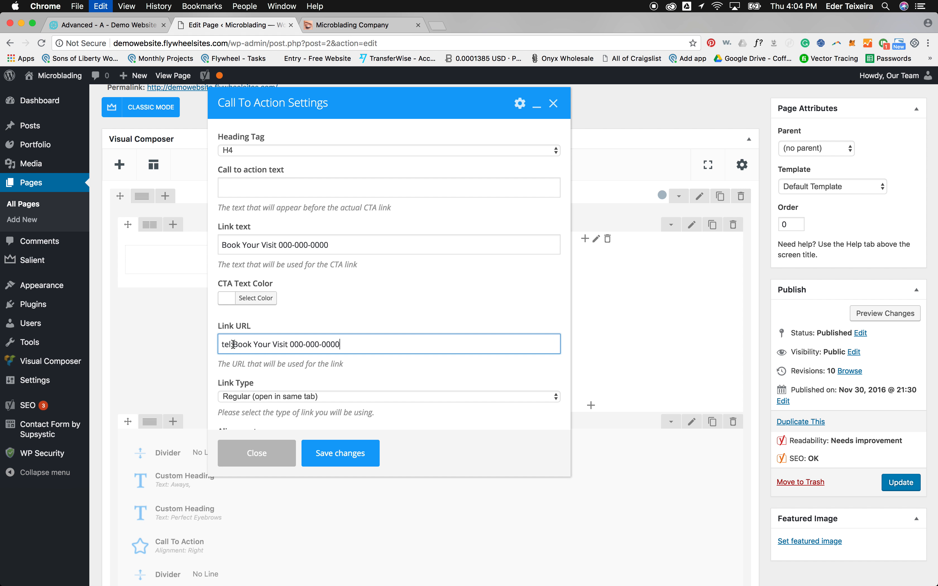
{"action": "key", "text": "super+z"}
{"action": "type", "text": "111"}
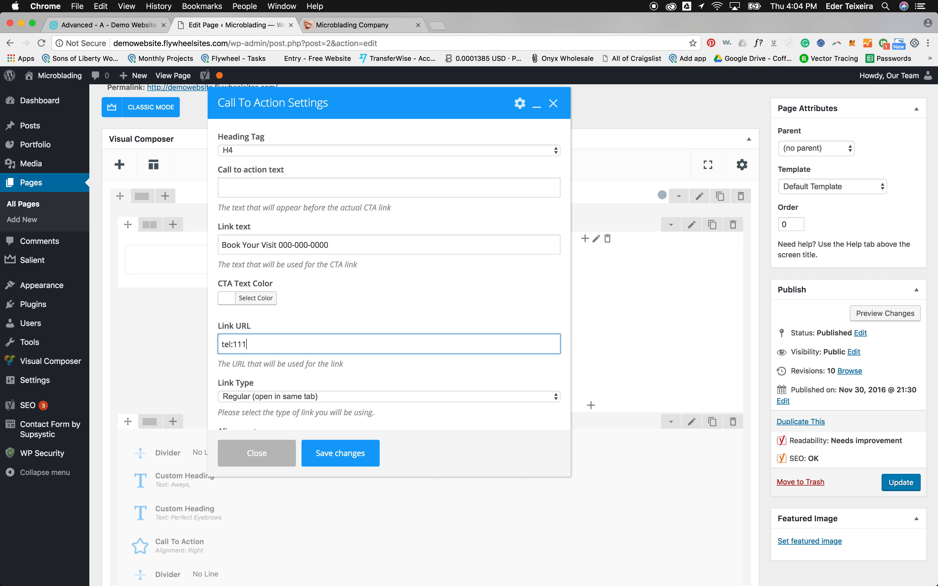
{"action": "type", "text": "-111-1111"}
Copy the new placeholder phone number from the link URL over the number in the link text
{"action": "left_click_drag", "start_coordinate": [284, 344], "coordinate": [234, 344]}
{"action": "key", "text": "super+c"}
{"action": "left_click_drag", "start_coordinate": [328, 244], "coordinate": [282, 241]}
{"action": "key", "text": "super+v"}
{"action": "left_click_drag", "start_coordinate": [227, 344], "coordinate": [297, 342]}
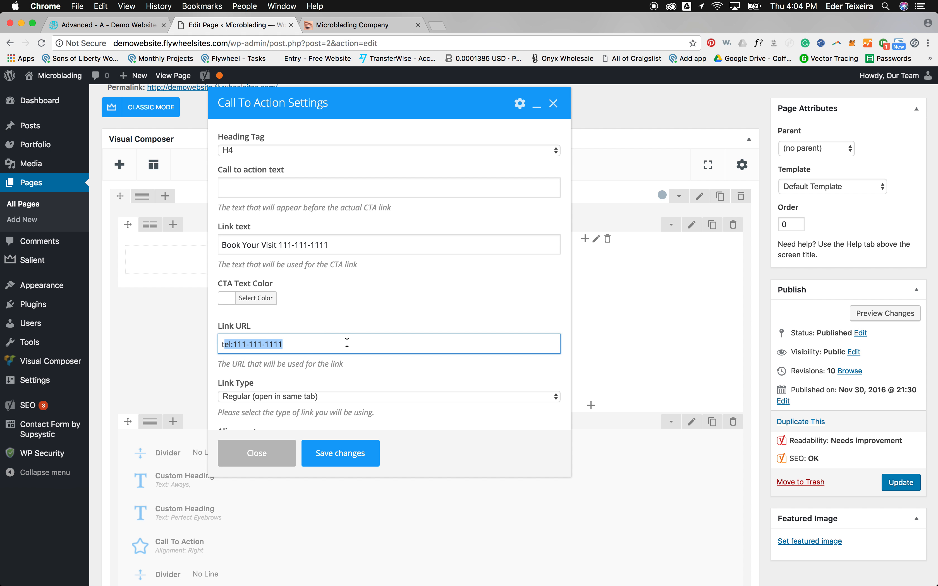
Save the Call To Action settings and preview the page changes
{"action": "left_click", "coordinate": [355, 454]}
{"action": "left_click", "coordinate": [888, 313]}
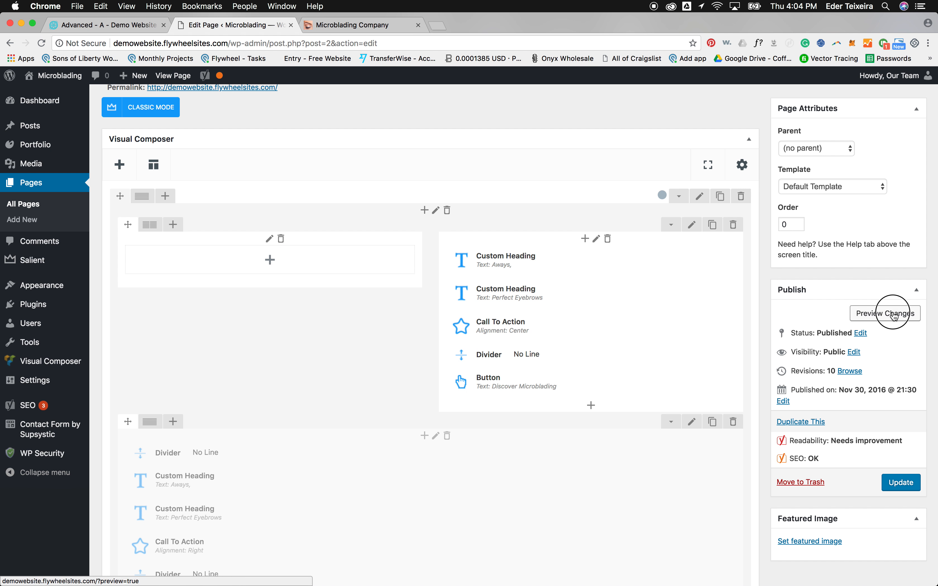
{"action": "left_click", "coordinate": [366, 26]}
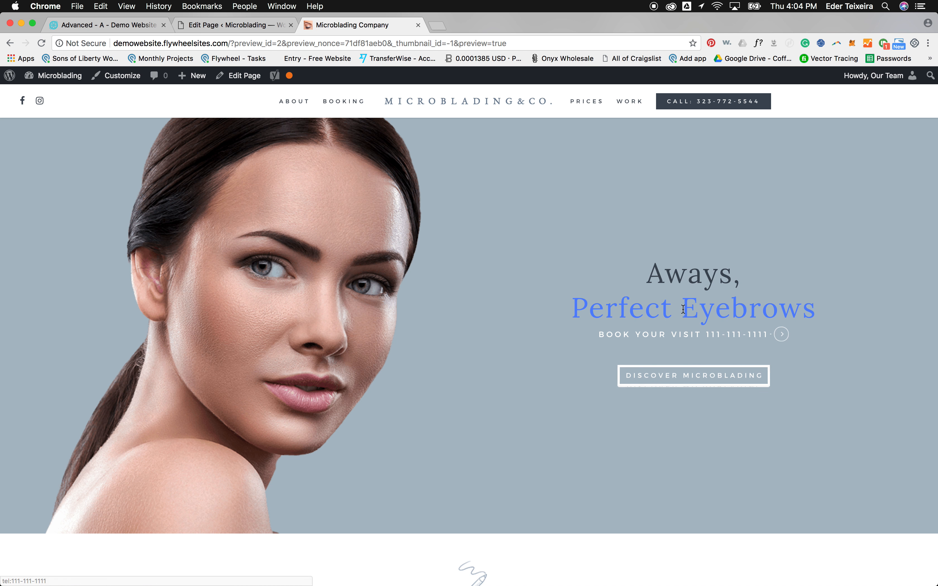
Replace the phone number in the "Give Us a Call" link text of the mobile hero's Call To Action with the copied placeholder
{"action": "left_click", "coordinate": [194, 26]}
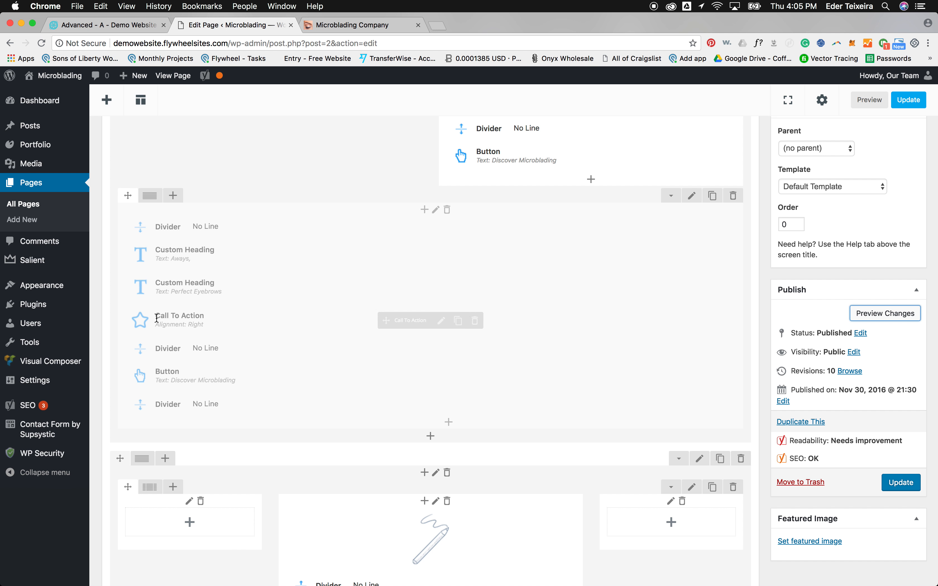
{"action": "left_click", "coordinate": [442, 325]}
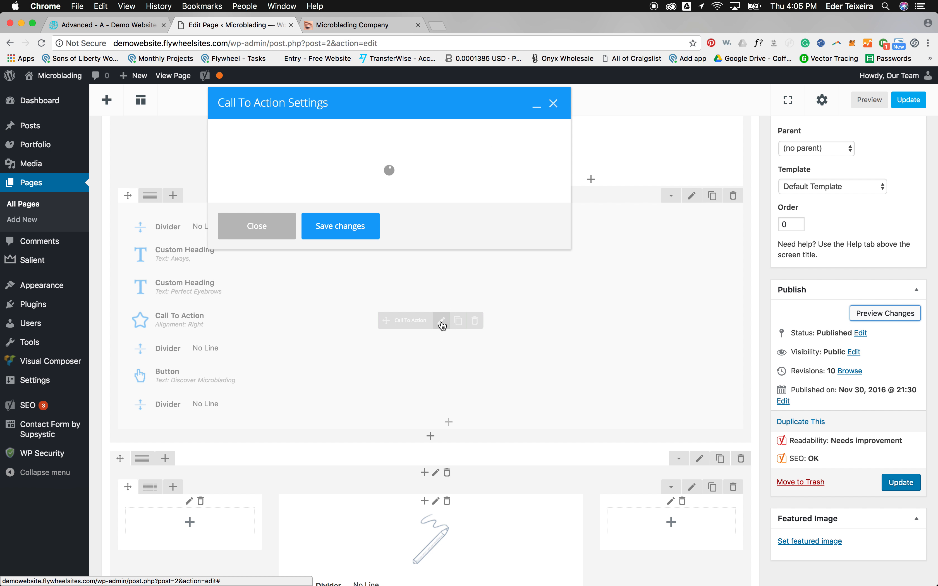
{"action": "left_click", "coordinate": [275, 246]}
{"action": "left_click_drag", "start_coordinate": [275, 247], "coordinate": [368, 248]}
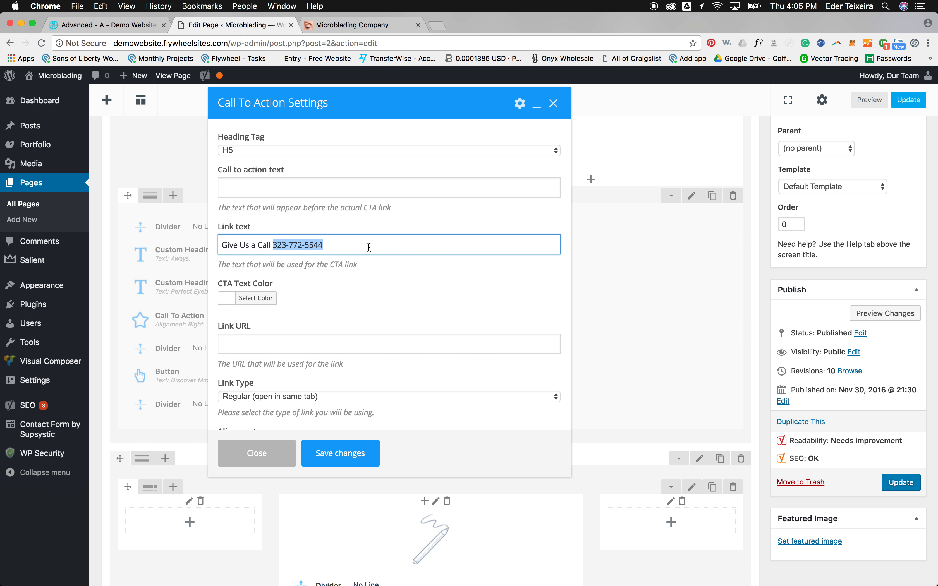
{"action": "key", "text": "super+v"}
Set this Call To Action's link URL to tel: plus the copied placeholder phone number and save the settings
{"action": "left_click", "coordinate": [256, 351]}
{"action": "type", "text": "te;"}
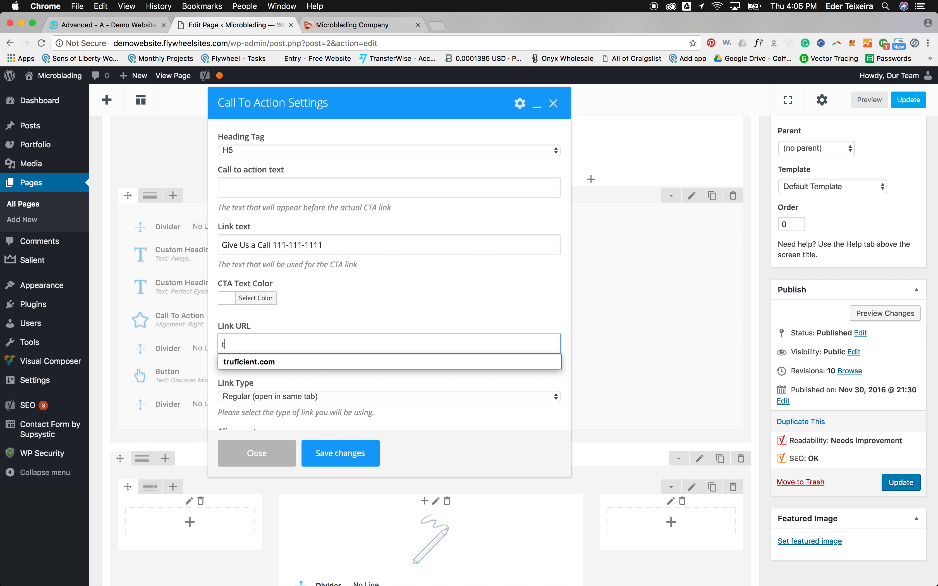
{"action": "key", "text": "BackSpace"}
{"action": "key", "text": "BackSpace"}
{"action": "type", "text": "w"}
{"action": "key", "text": "BackSpace"}
{"action": "type", "text": "el:v"}
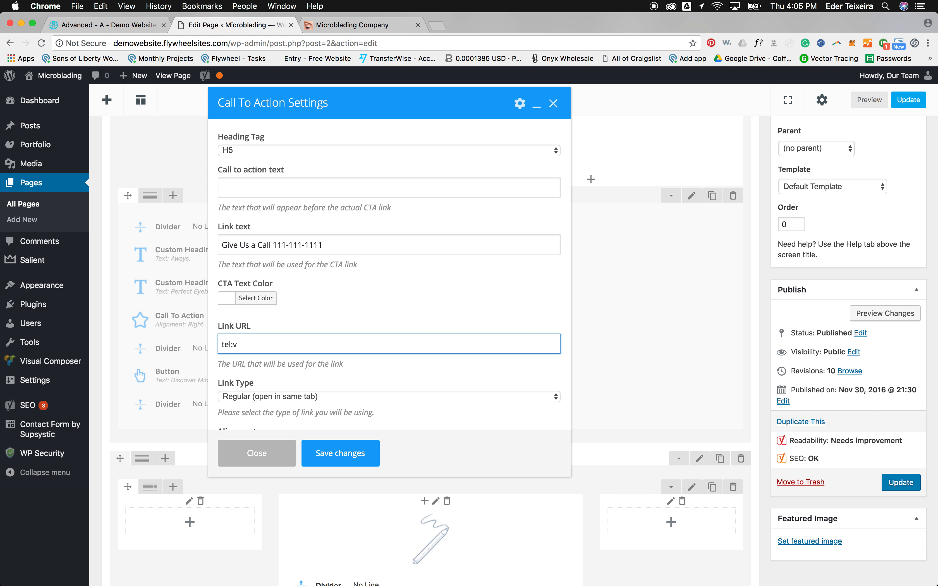
{"action": "key", "text": "super+v"}
{"action": "left_click", "coordinate": [344, 452]}
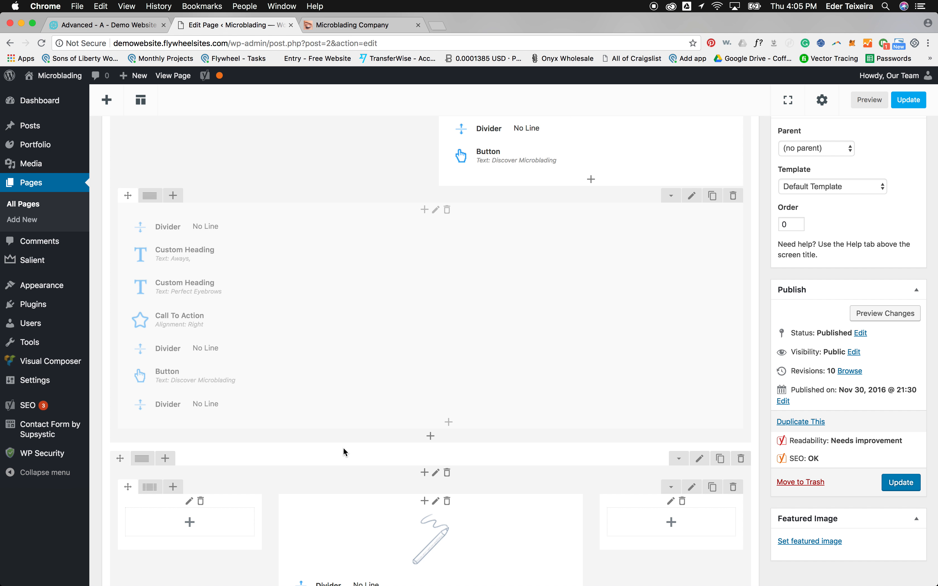
Preview the page changes and consult the phone number checklist in Podio's Website Setup procedure
{"action": "left_click", "coordinate": [868, 95]}
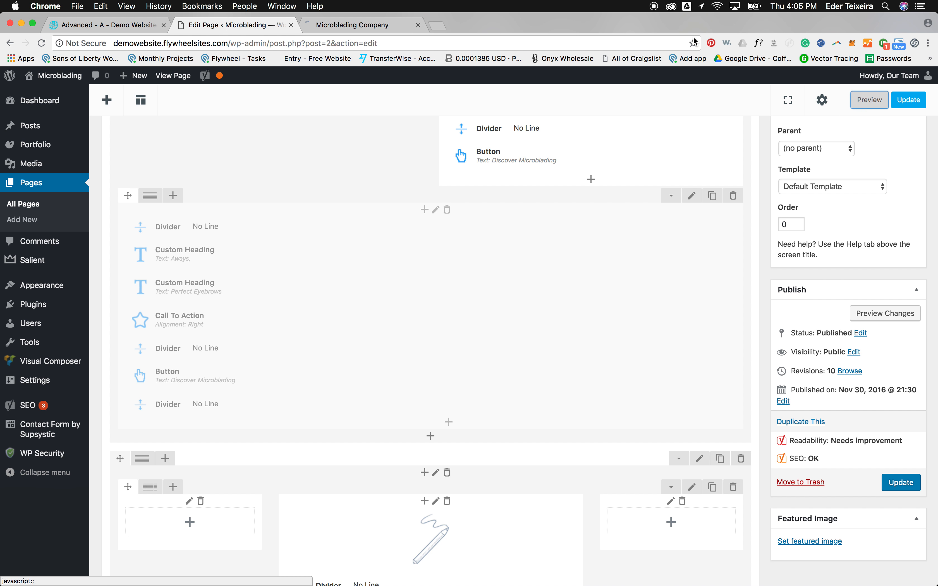
{"action": "left_click", "coordinate": [392, 24]}
{"action": "left_click_drag", "start_coordinate": [1, 194], "coordinate": [714, 271]}
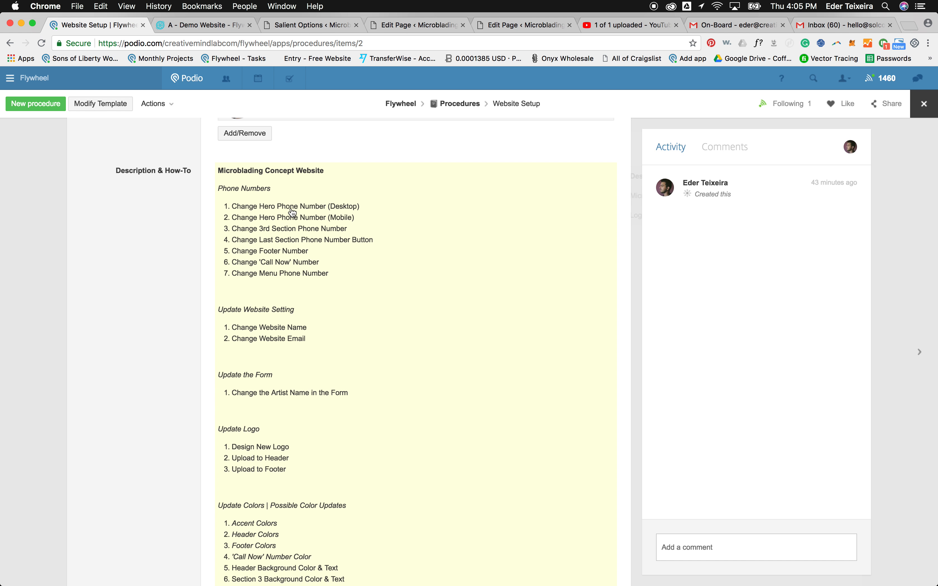
{"action": "left_click", "coordinate": [342, 213]}
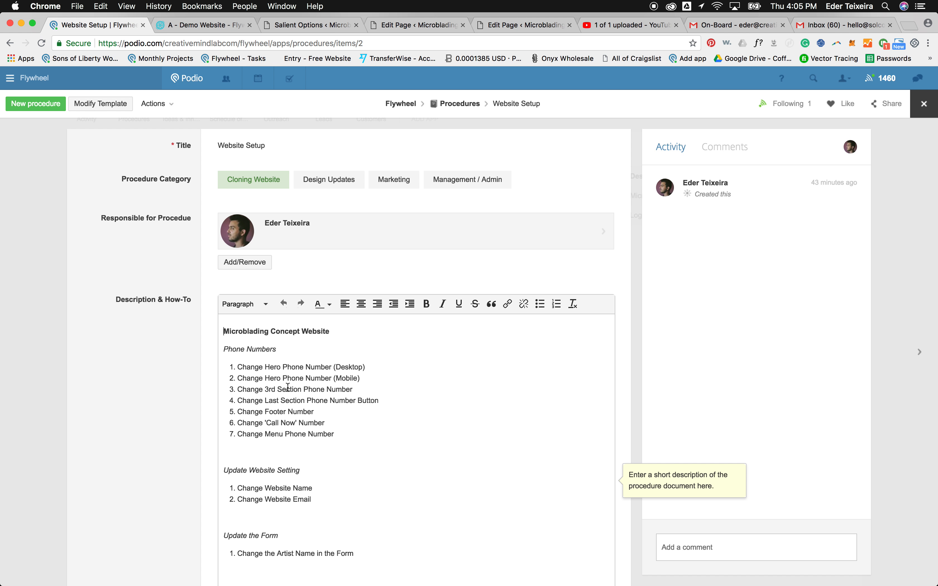
{"action": "key", "text": "ctrl+Left"}
Replace the phone number in the Call To Action below the Book Your Visit button with the placeholder, using a tel: link
{"action": "scroll", "coordinate": [698, 273], "scroll_direction": "down", "scroll_amount": 15}
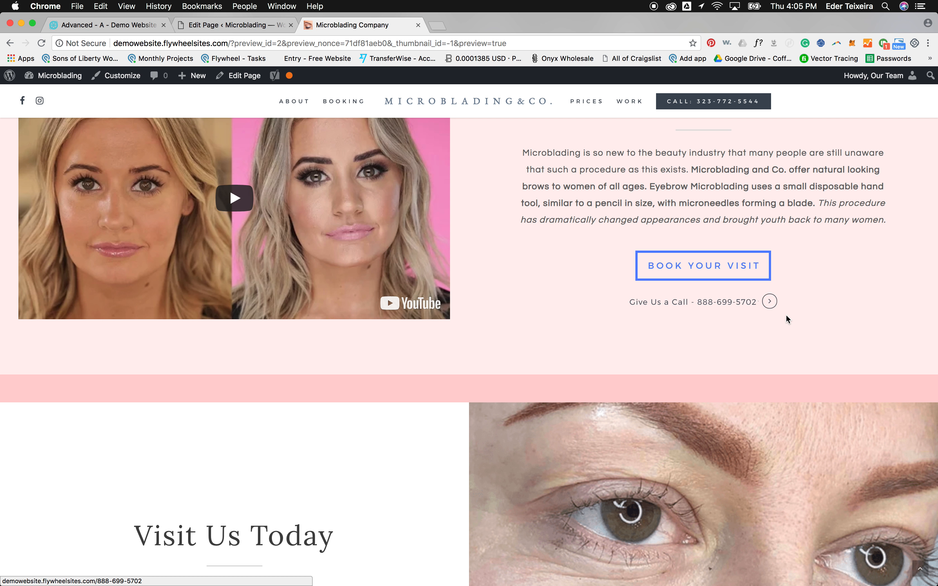
{"action": "left_click", "coordinate": [227, 26]}
{"action": "type", "text": "111-111-1111"}
Check the updated call link in the page preview and the contact details in the Visit Us Today section
{"action": "left_click", "coordinate": [366, 25]}
{"action": "scroll", "coordinate": [711, 319], "scroll_direction": "down", "scroll_amount": 5}
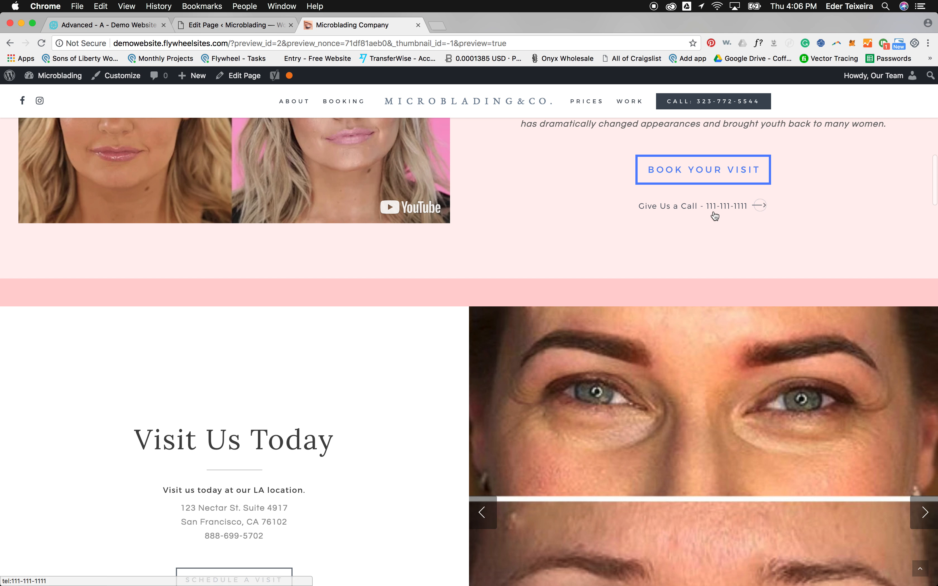
{"action": "scroll", "coordinate": [334, 284], "scroll_direction": "down", "scroll_amount": 8}
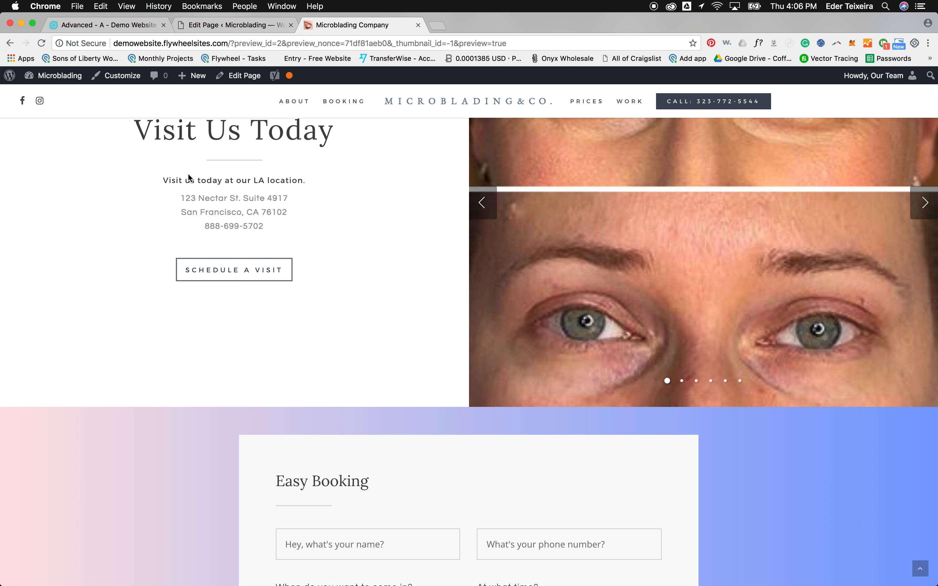
{"action": "mouse_move", "coordinate": [201, 191]}
{"action": "left_mouse_down"}
{"action": "mouse_move", "coordinate": [289, 225]}
{"action": "mouse_move", "coordinate": [168, 203]}
{"action": "mouse_move", "coordinate": [197, 206]}
{"action": "left_mouse_up"}
{"action": "left_click", "coordinate": [198, 205]}
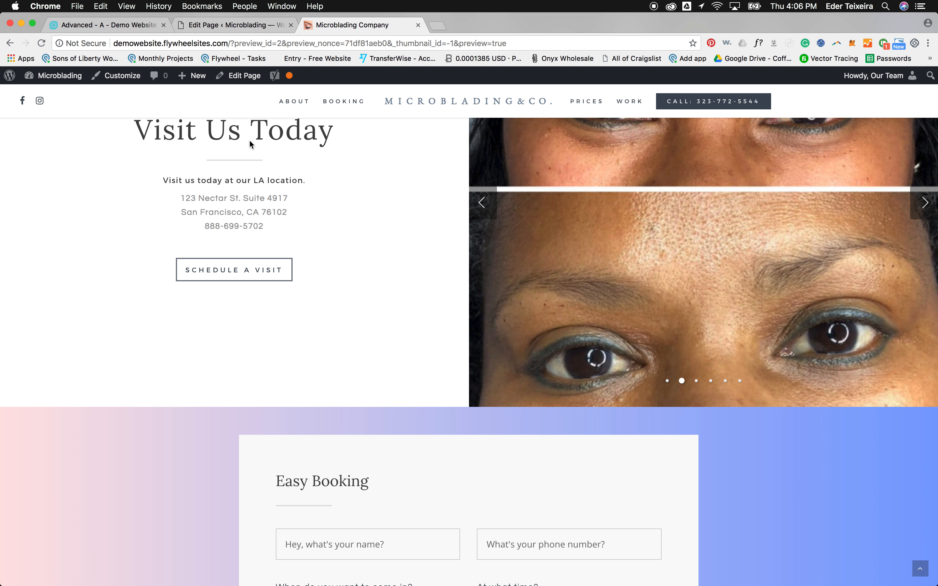
Find the Visit Us Today row in the page editor and examine the rest of the preview for remaining phone numbers
{"action": "left_click", "coordinate": [238, 25]}
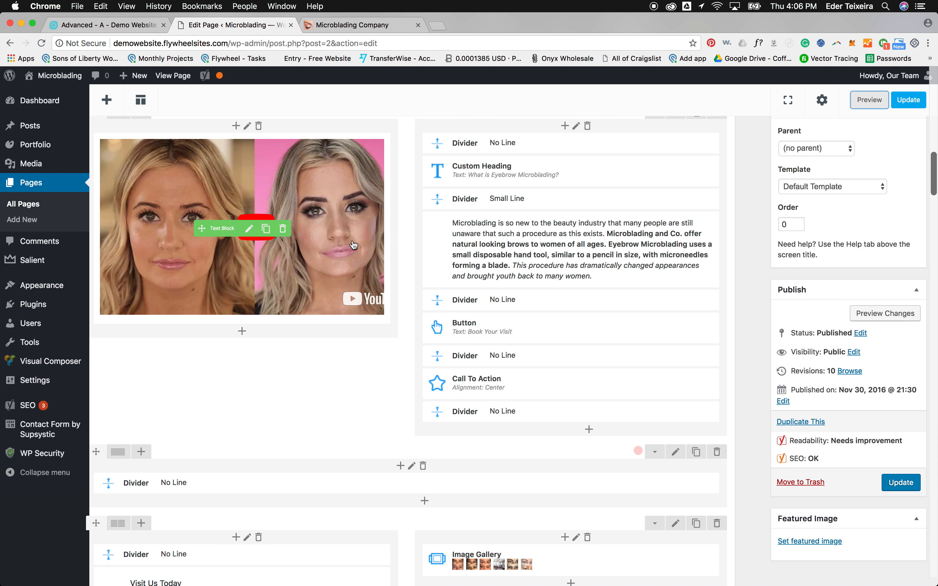
{"action": "scroll", "coordinate": [352, 242], "scroll_direction": "down", "scroll_amount": 6}
{"action": "left_click", "coordinate": [353, 25]}
{"action": "scroll", "coordinate": [286, 195], "scroll_direction": "down", "scroll_amount": 20}
{"action": "scroll", "coordinate": [286, 196], "scroll_direction": "down", "scroll_amount": 20}
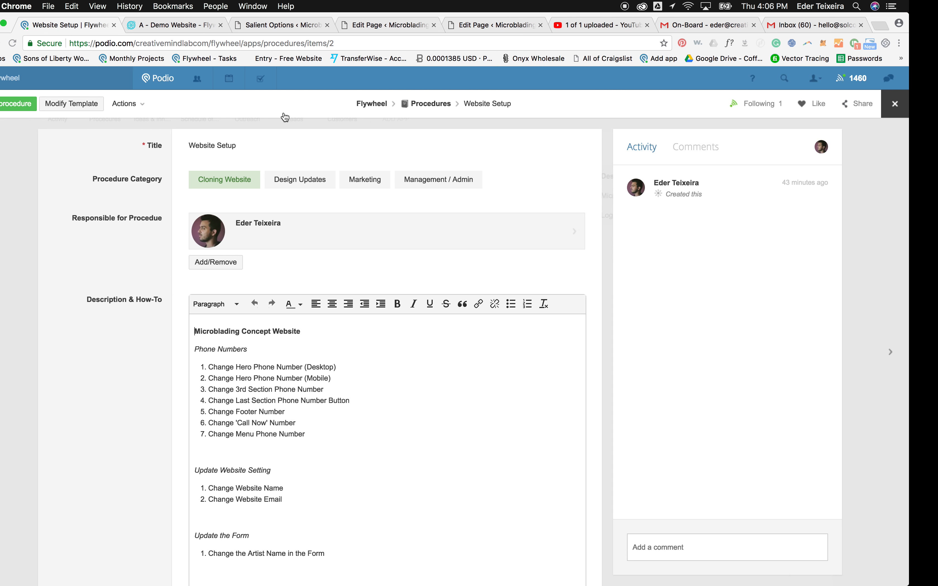